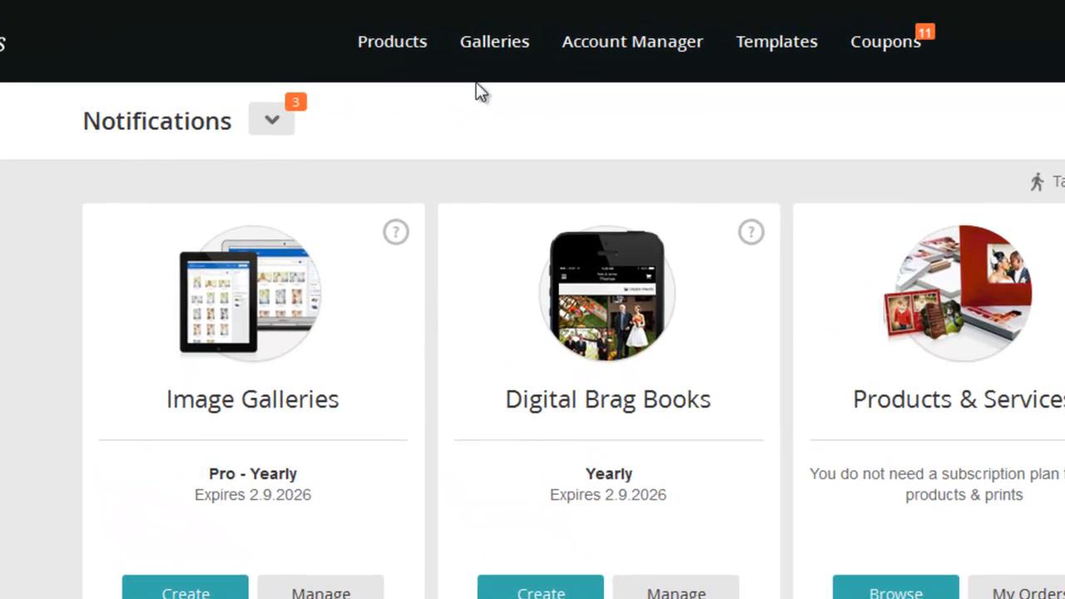
Open the image gallery price list "Default Pricelist with Products" for editing in the Price List Manager.
{"action": "mouse_move", "coordinate": [495, 41]}
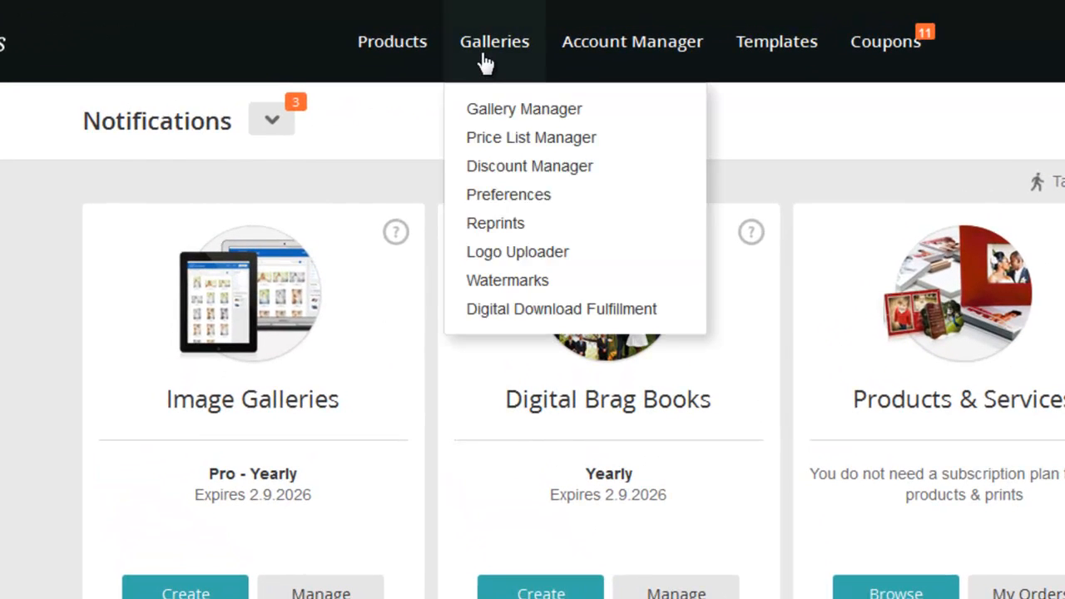
{"action": "left_click", "coordinate": [499, 141]}
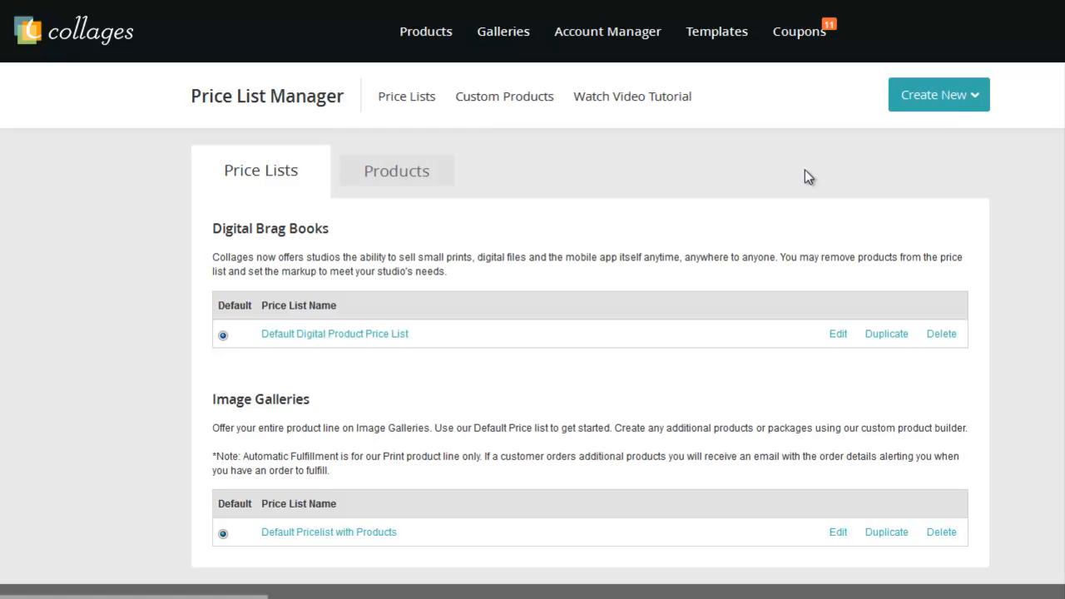
{"action": "scroll", "coordinate": [805, 169], "scroll_direction": "down", "scroll_amount": 1}
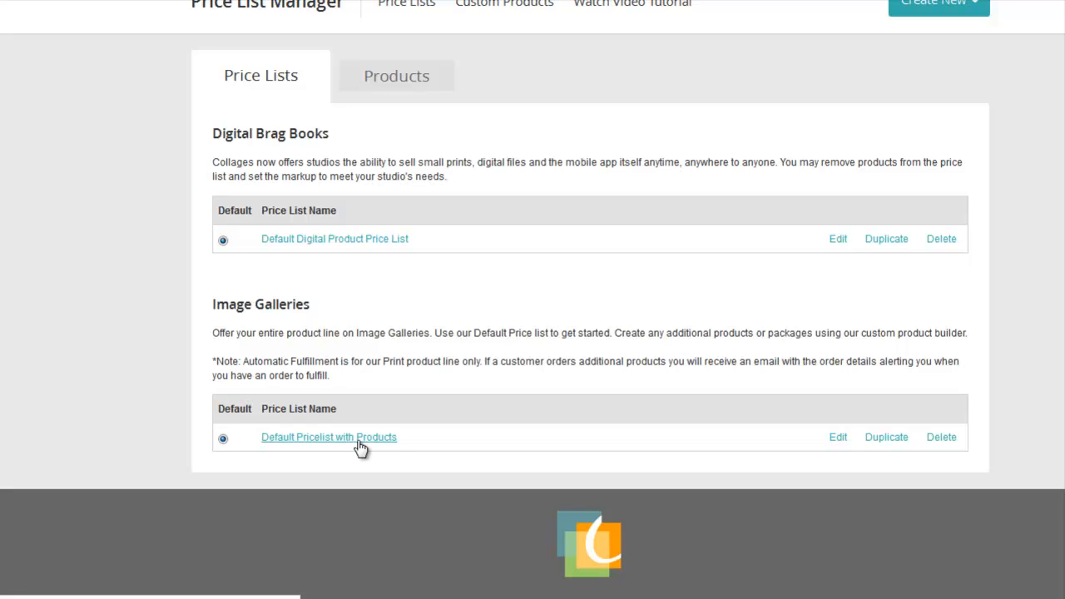
{"action": "left_click", "coordinate": [361, 445]}
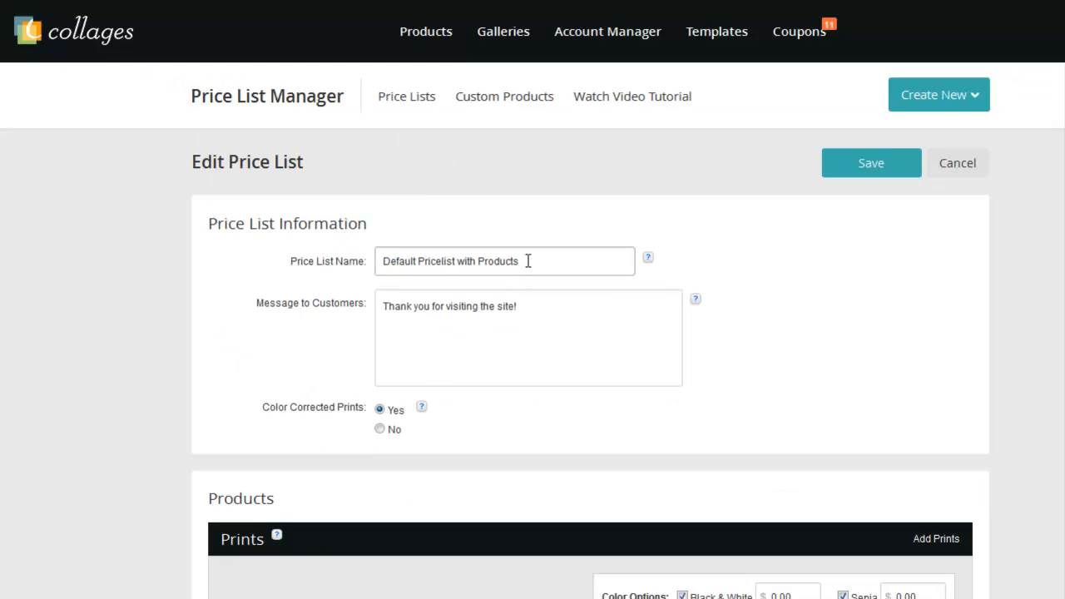
Rename the price list as "Wedding Price List" and extend the customer message with a request to contact the studio with any additional questions.
{"action": "left_click_drag", "start_coordinate": [528, 262], "coordinate": [359, 261]}
{"action": "type", "text": "Wedding Price List"}
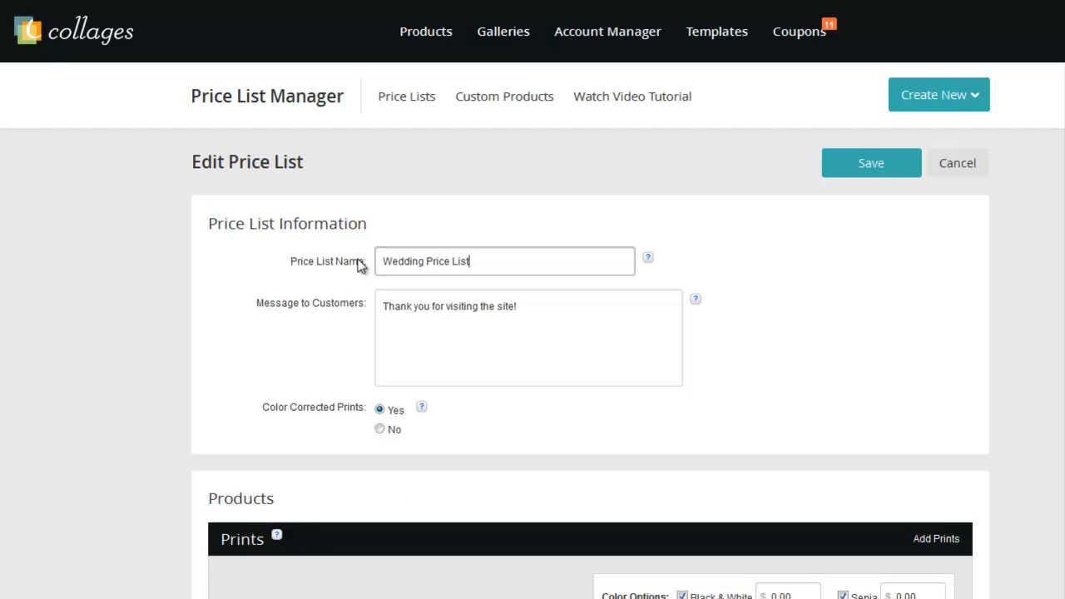
{"action": "left_click_drag", "start_coordinate": [530, 306], "coordinate": [324, 304]}
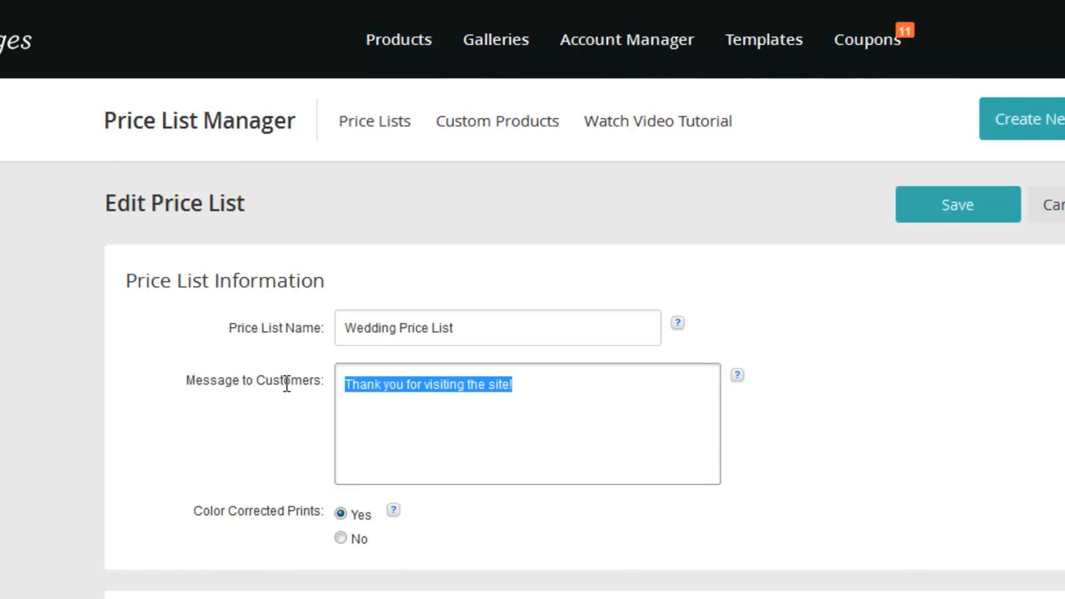
{"action": "left_click", "coordinate": [525, 386]}
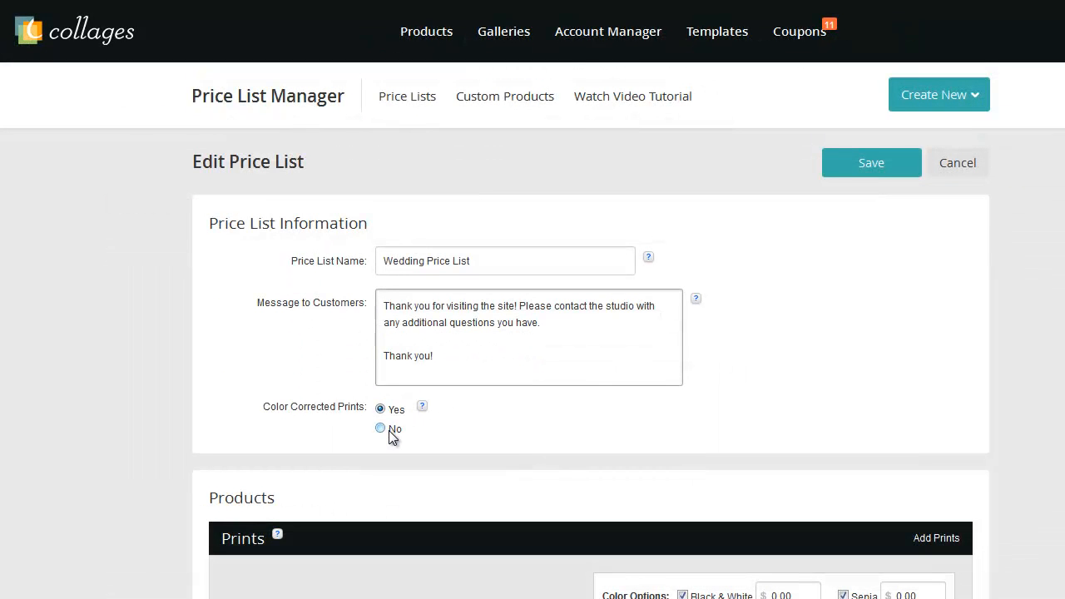
{"action": "scroll", "coordinate": [707, 503], "scroll_direction": "down", "scroll_amount": 4}
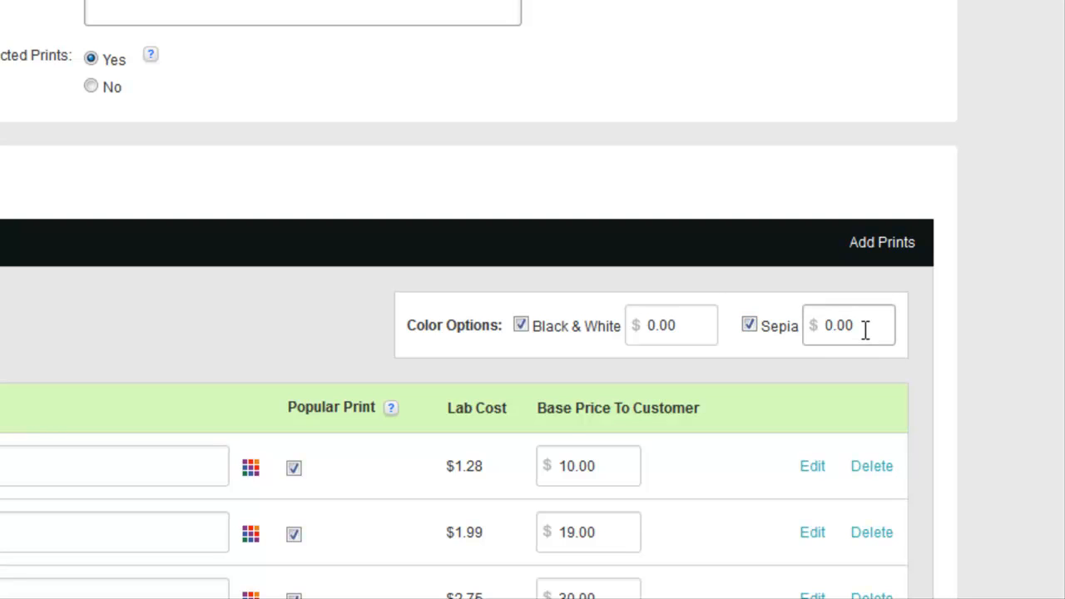
{"action": "left_click_drag", "start_coordinate": [865, 331], "coordinate": [751, 334]}
{"action": "left_click", "coordinate": [703, 352]}
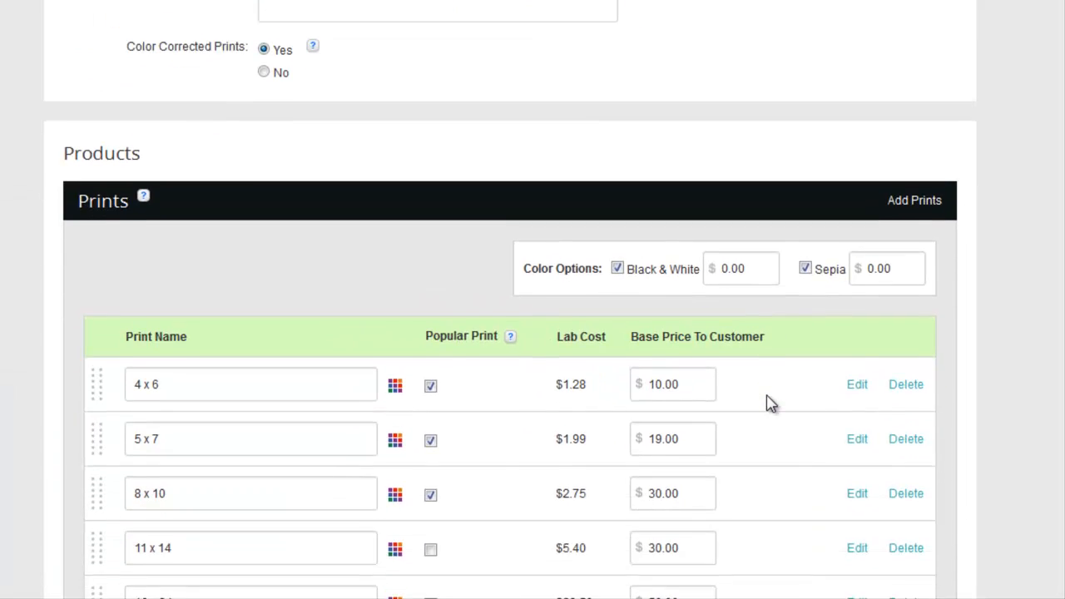
{"action": "scroll", "coordinate": [770, 403], "scroll_direction": "down", "scroll_amount": 3}
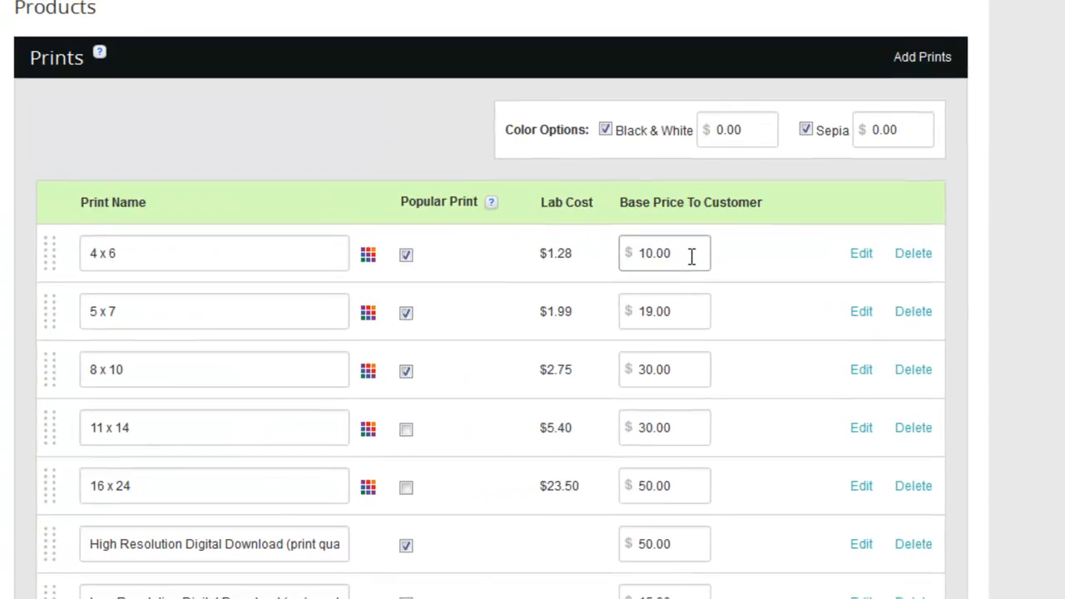
Start adding prints and add the 5 x 7 Matte and 8 x 10 Matte standard sizes to the price list.
{"action": "left_click", "coordinate": [930, 63]}
{"action": "scroll", "coordinate": [941, 67], "scroll_direction": "down", "scroll_amount": 2}
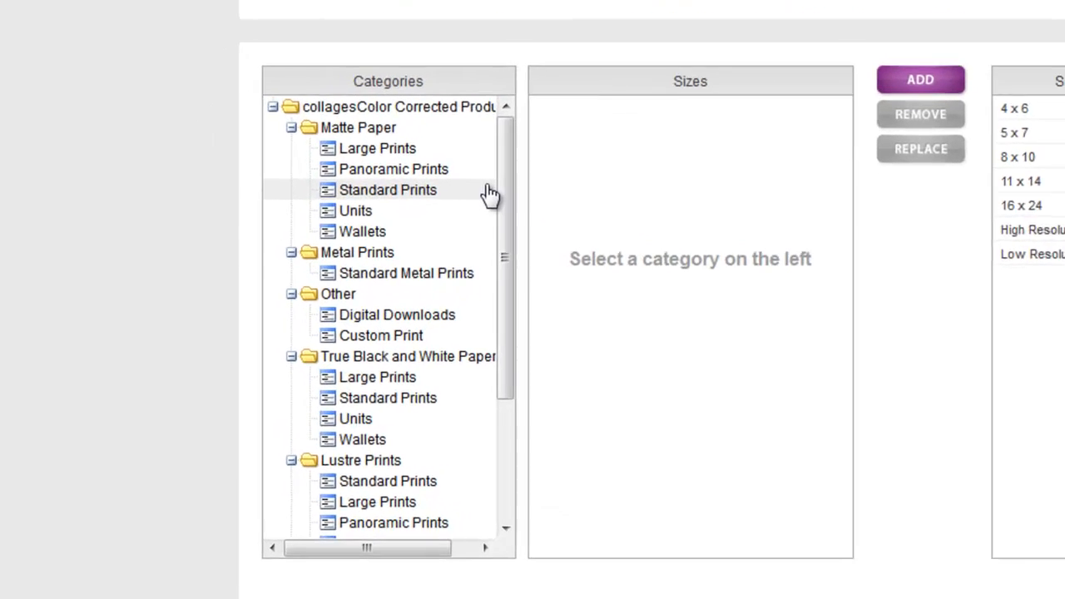
{"action": "scroll", "coordinate": [372, 256], "scroll_direction": "down", "scroll_amount": 1}
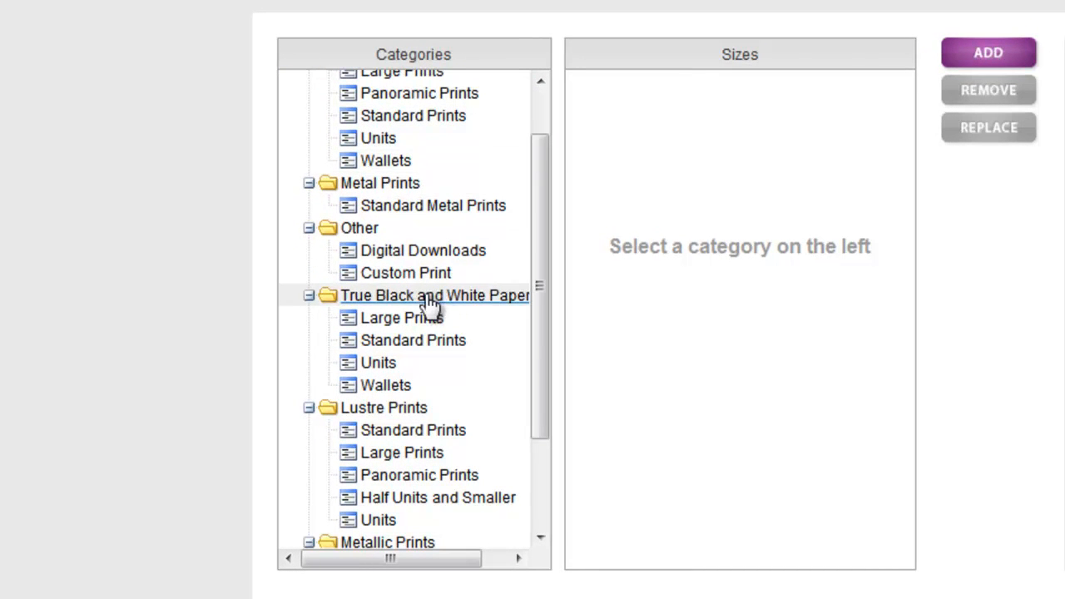
{"action": "scroll", "coordinate": [366, 190], "scroll_direction": "up", "scroll_amount": 2}
{"action": "left_click", "coordinate": [398, 176]}
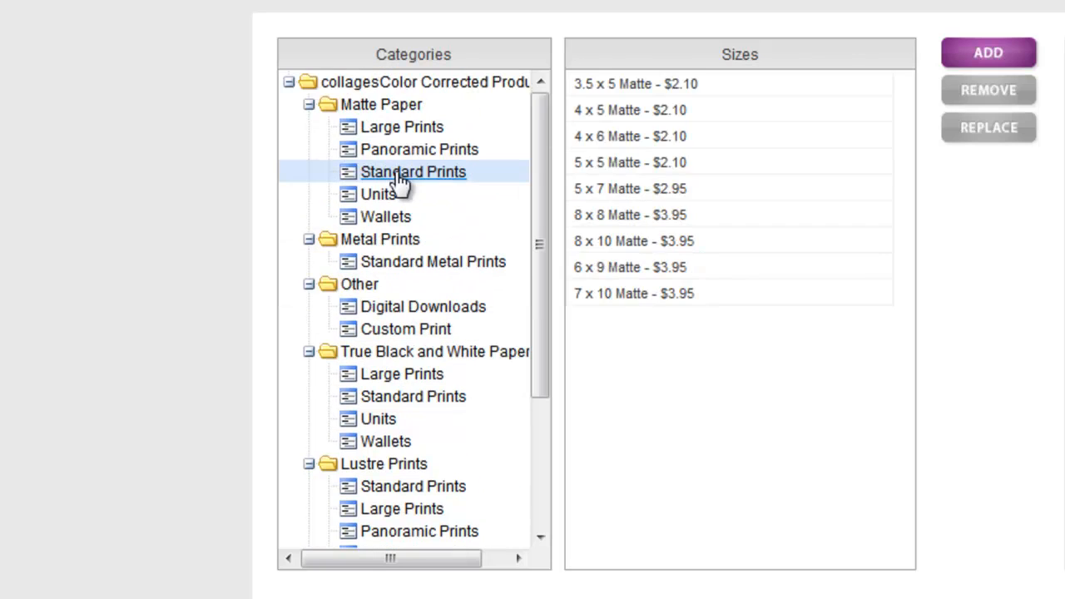
{"action": "left_click", "coordinate": [585, 190]}
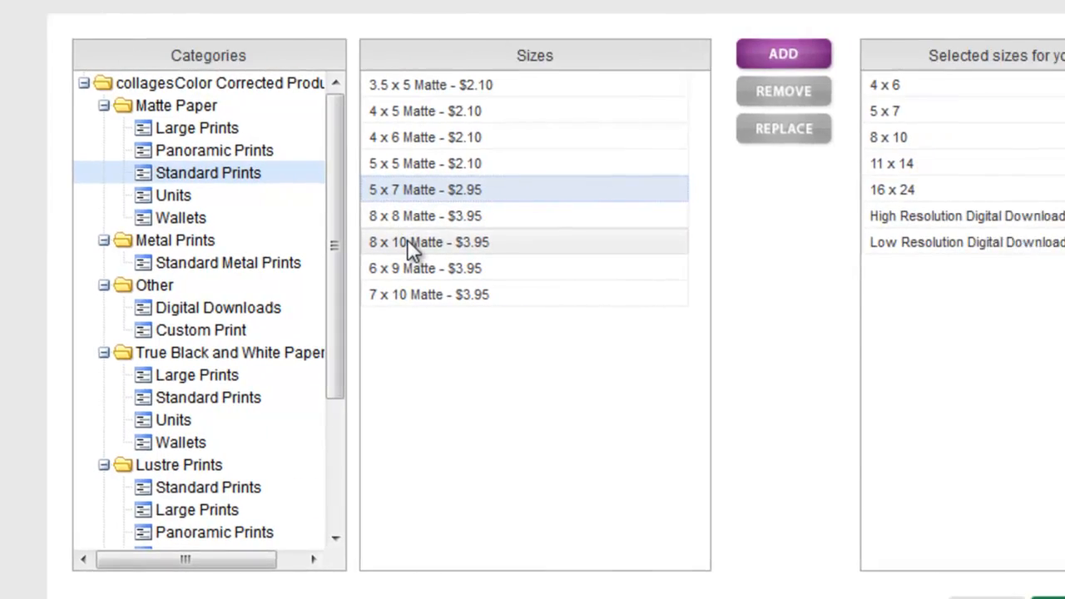
{"action": "left_click", "coordinate": [614, 241], "text": "ctrl"}
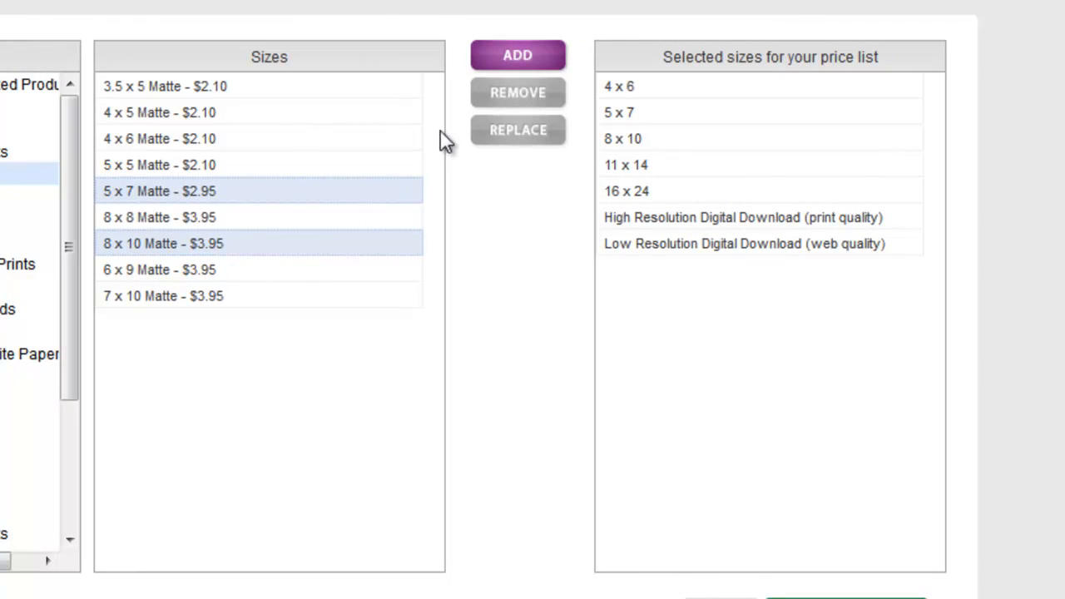
{"action": "left_click", "coordinate": [518, 58]}
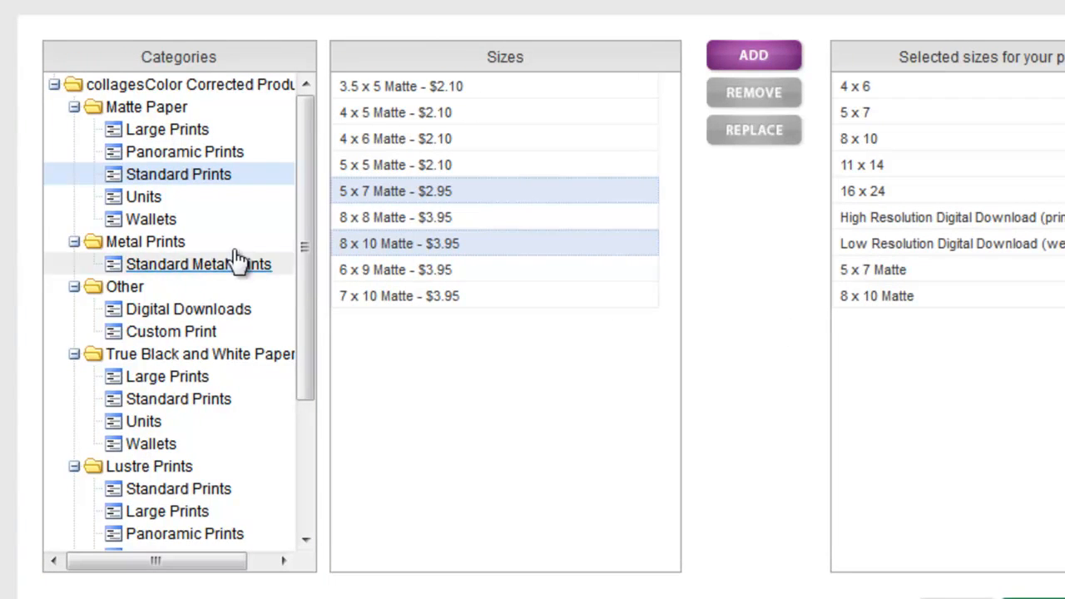
Add the 8 x 10 Metal size from the standard metal prints and display the Digital Downloads sizes.
{"action": "left_click", "coordinate": [174, 265]}
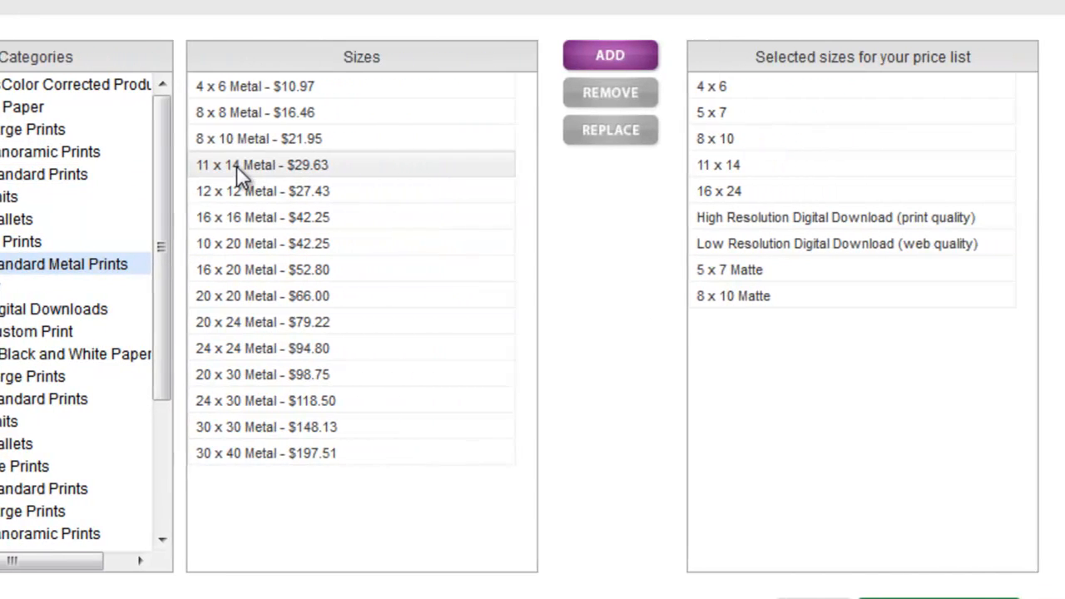
{"action": "left_click", "coordinate": [217, 139]}
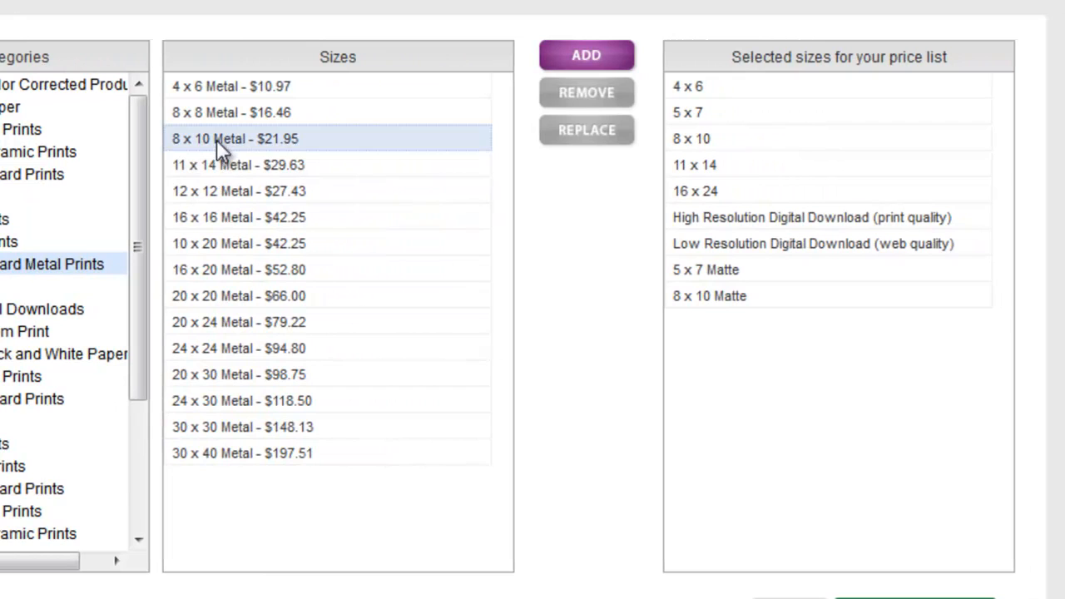
{"action": "left_click", "coordinate": [593, 65]}
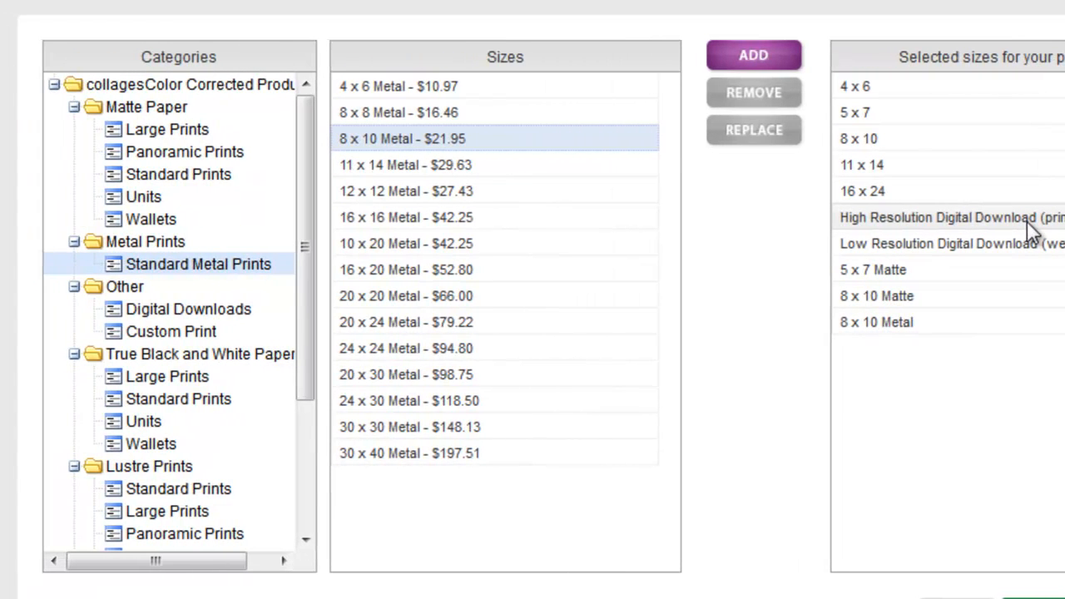
{"action": "left_click", "coordinate": [194, 310]}
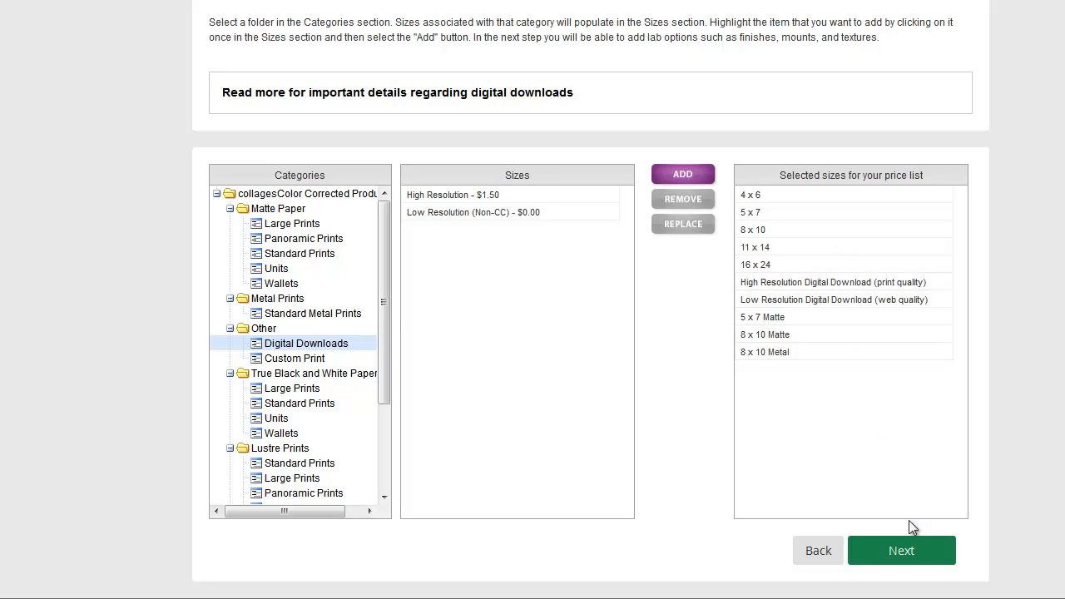
Continue to the lab options and add the White Styrene mount to the 8 x 10 print.
{"action": "left_click", "coordinate": [908, 553]}
{"action": "scroll", "coordinate": [814, 262], "scroll_direction": "down", "scroll_amount": 2}
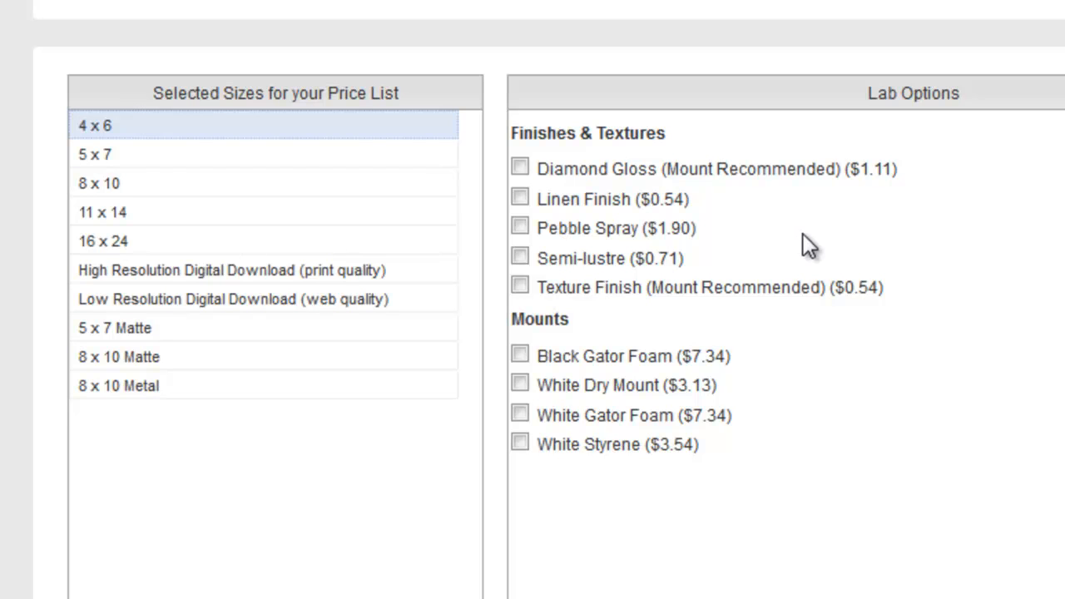
{"action": "left_click", "coordinate": [119, 183]}
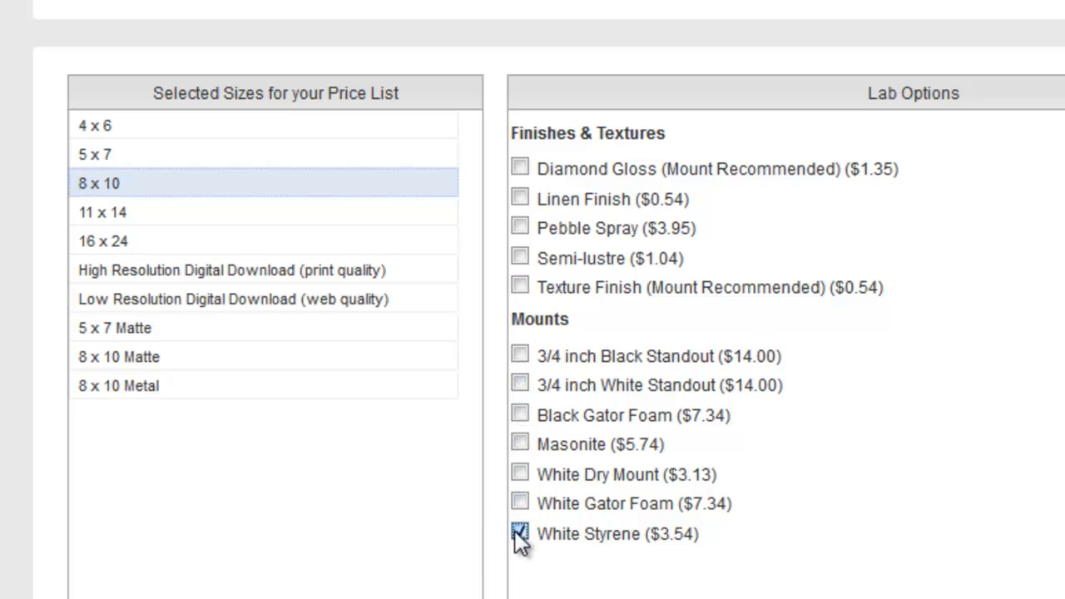
Add the Float Mount option to the 8 x 10 Metal print and return to the price list.
{"action": "left_click", "coordinate": [142, 387]}
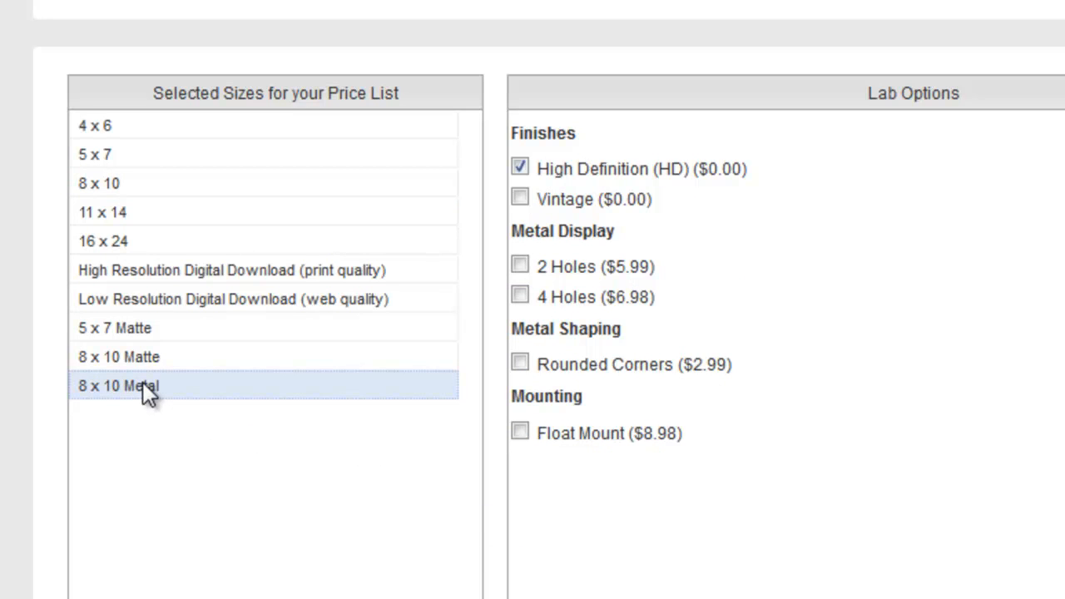
{"action": "left_click", "coordinate": [520, 432]}
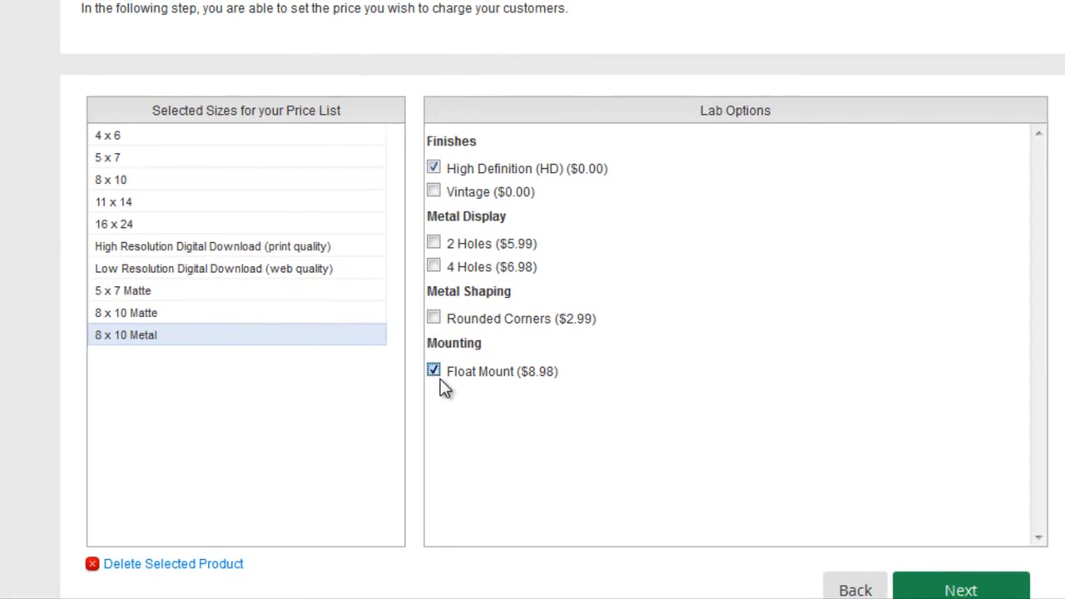
{"action": "scroll", "coordinate": [561, 405], "scroll_direction": "down", "scroll_amount": 2}
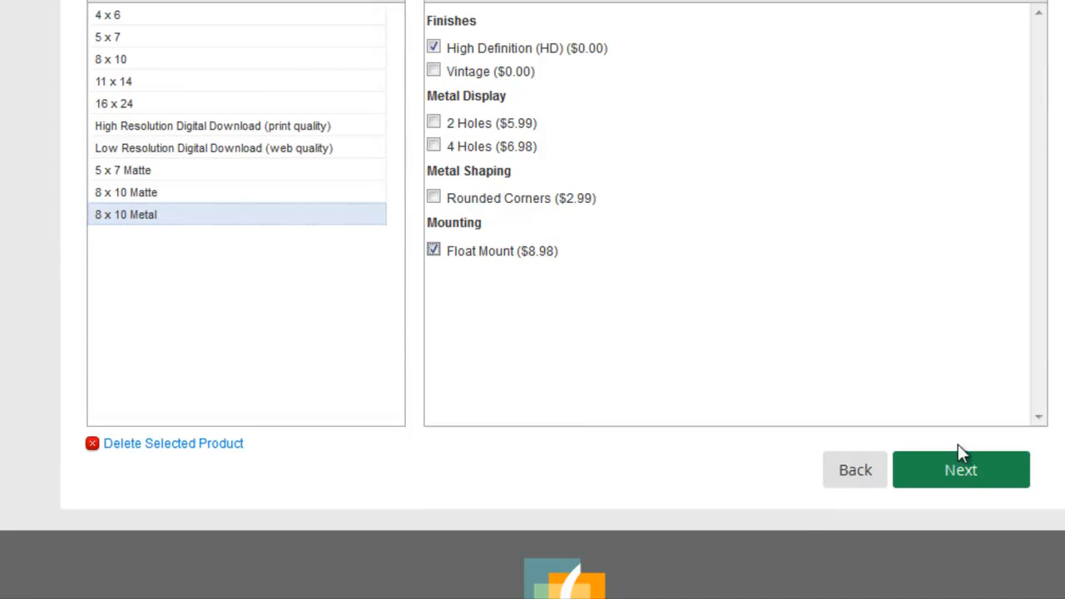
{"action": "left_click", "coordinate": [964, 475]}
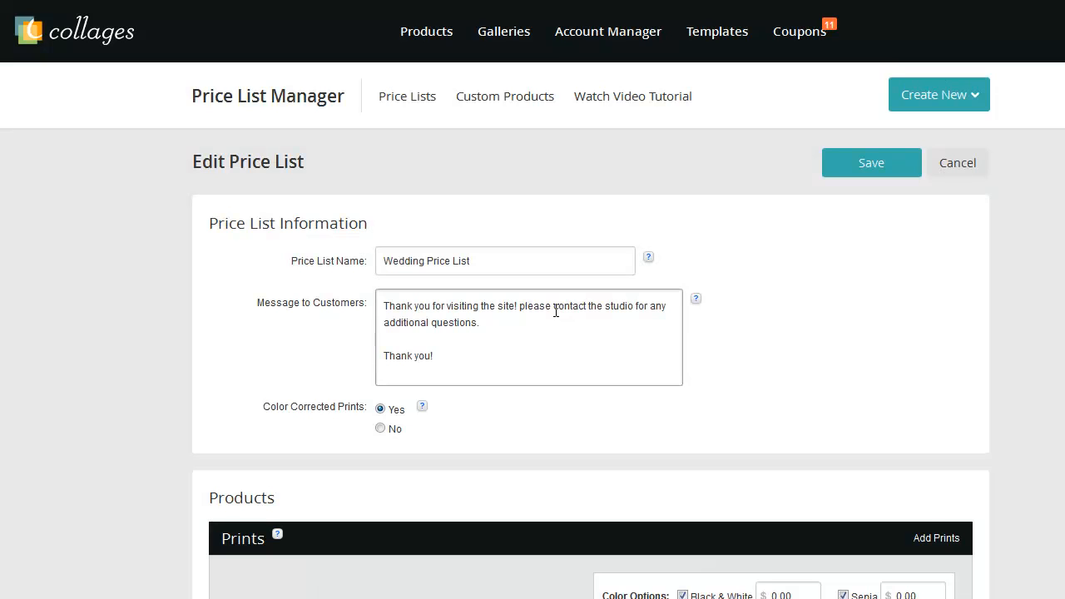
Reorder the prints so 5 x 7 Matte follows 5 x 7, and 8 x 10 Matte and 8 x 10 Metal follow 8 x 10.
{"action": "scroll", "coordinate": [591, 398], "scroll_direction": "down", "scroll_amount": 8}
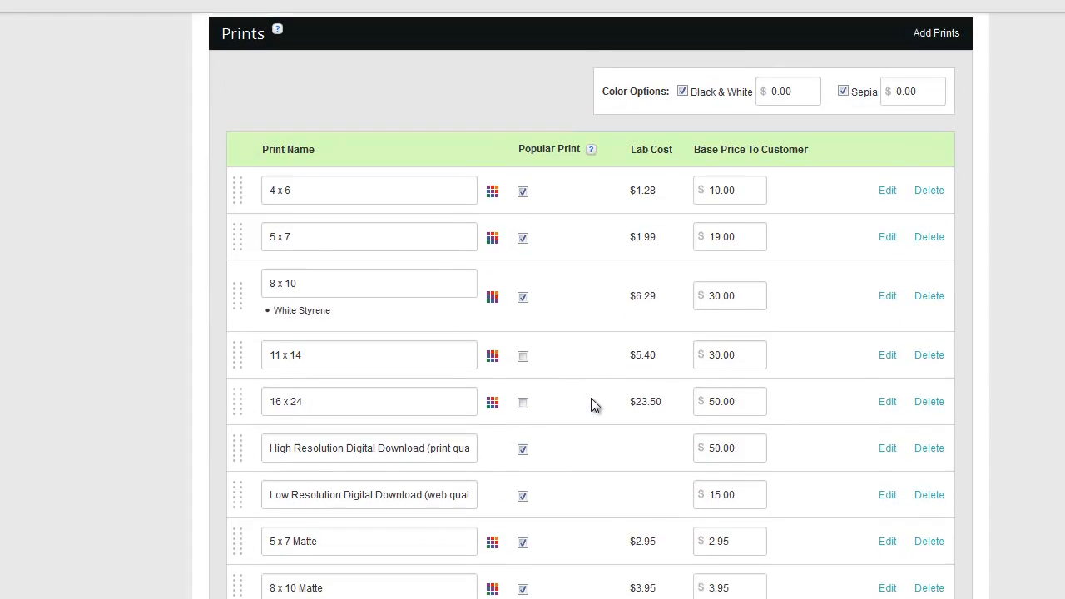
{"action": "scroll", "coordinate": [595, 405], "scroll_direction": "down", "scroll_amount": 1}
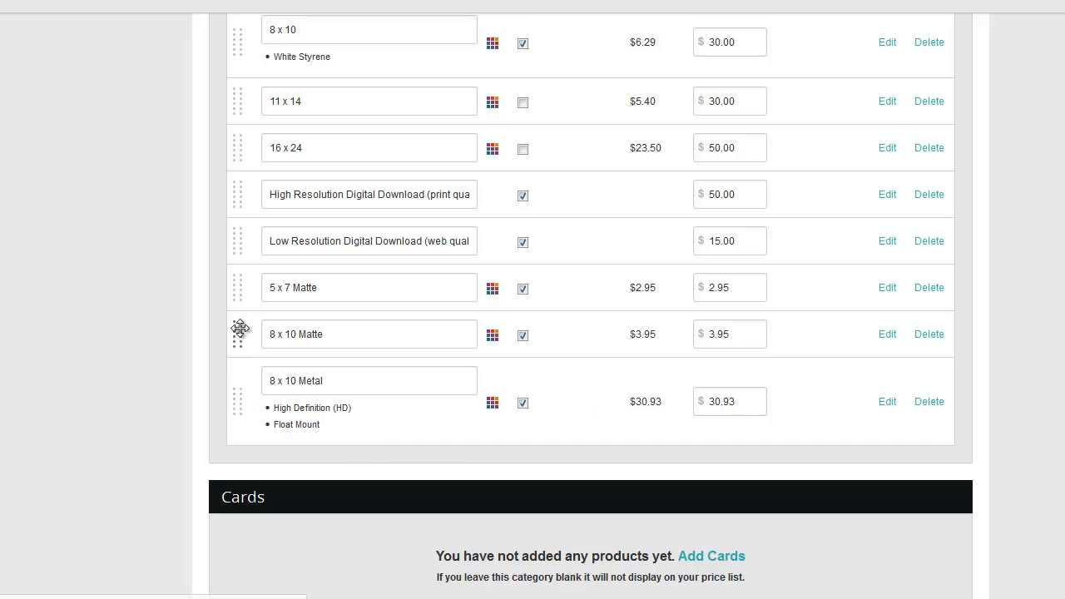
{"action": "left_click_drag", "start_coordinate": [241, 330], "coordinate": [249, 74]}
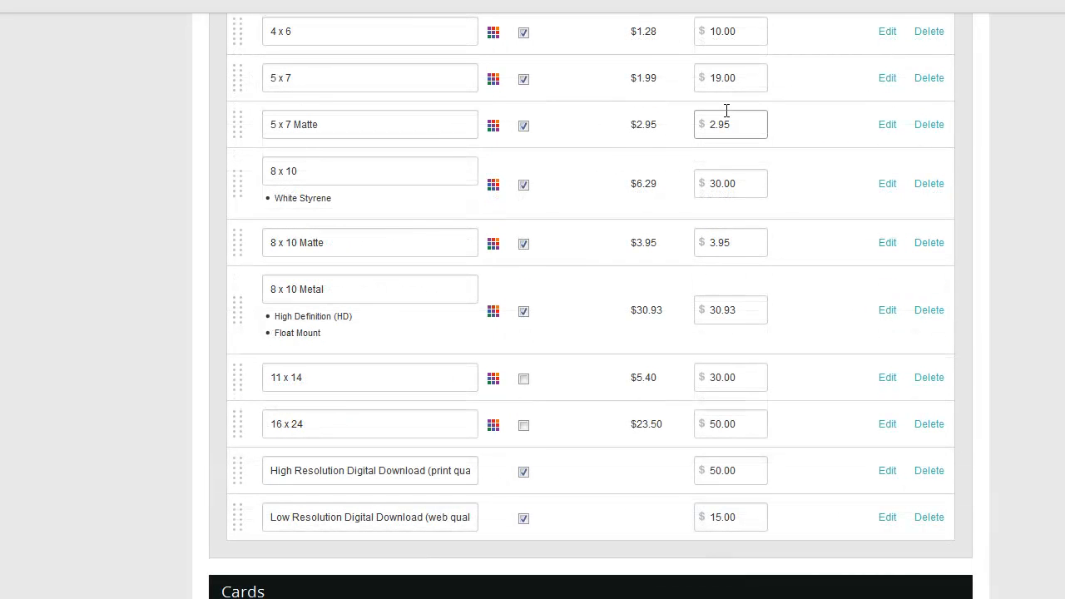
Set the base customer price to $19 for 5 x 7 Matte and $25 for 8 x 10 Matte.
{"action": "left_click_drag", "start_coordinate": [744, 129], "coordinate": [670, 124]}
{"action": "type", "text": "19"}
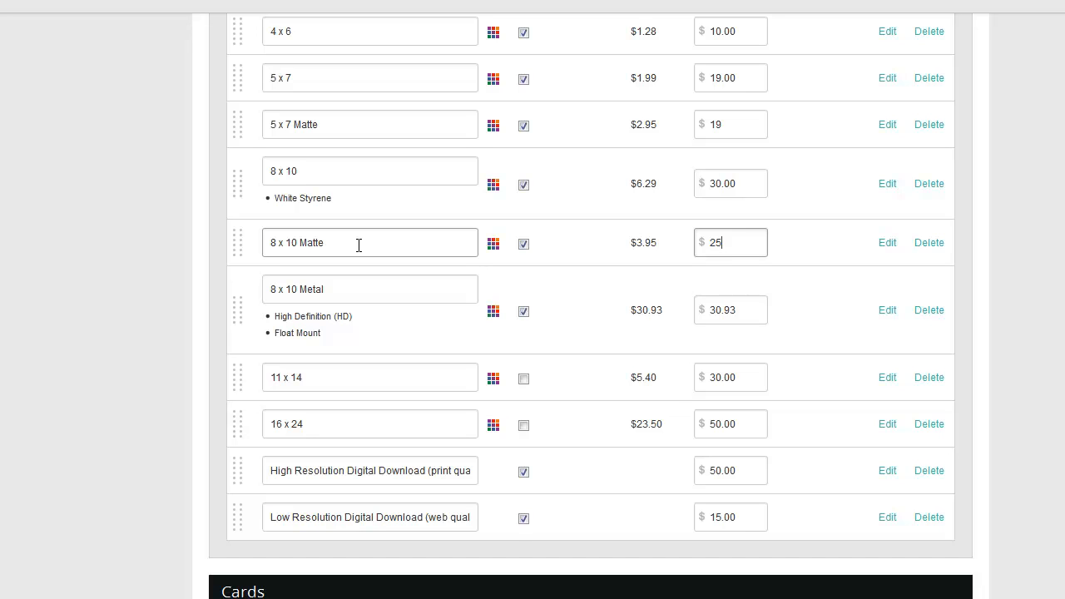
Append "on Styrene Mount" to the name of the 8 x 10 print with White Styrene and save the price list.
{"action": "left_click", "coordinate": [340, 173]}
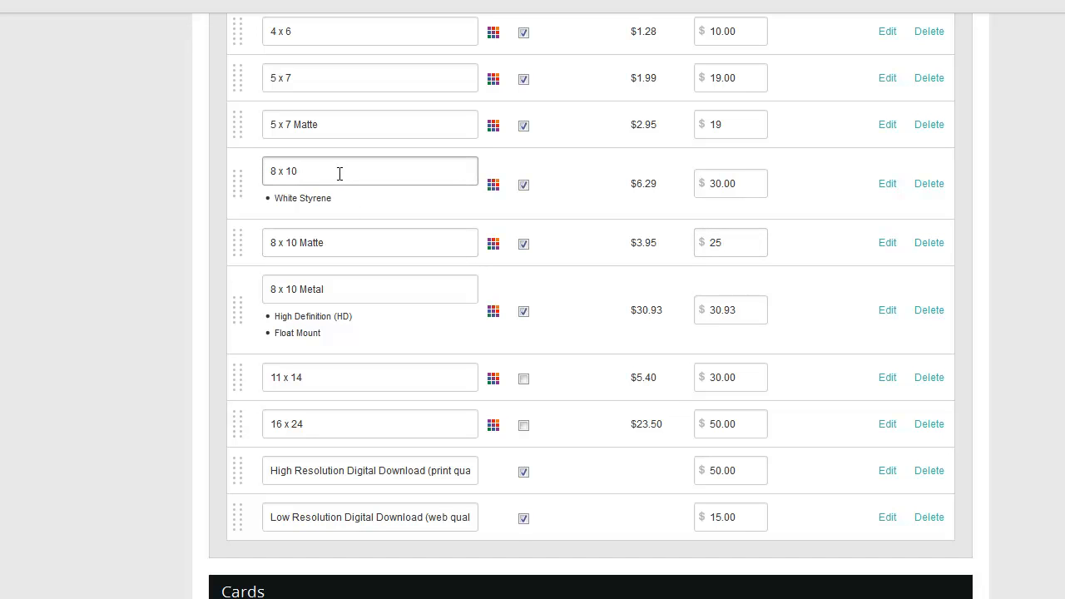
{"action": "type", "text": "on Styrene Mount"}
{"action": "scroll", "coordinate": [829, 333], "scroll_direction": "up", "scroll_amount": 6}
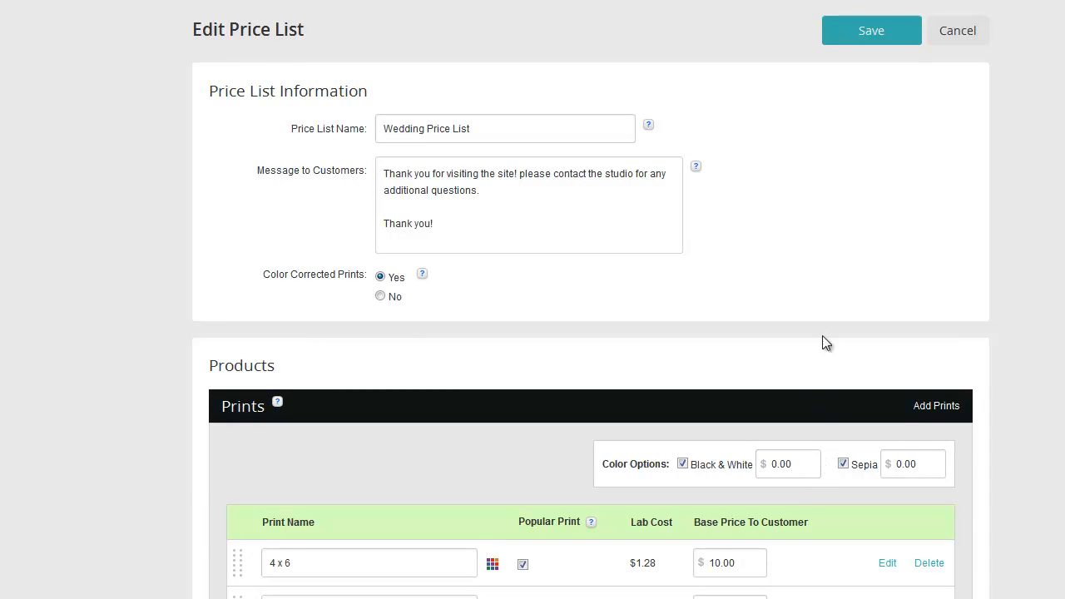
{"action": "left_click", "coordinate": [872, 30]}
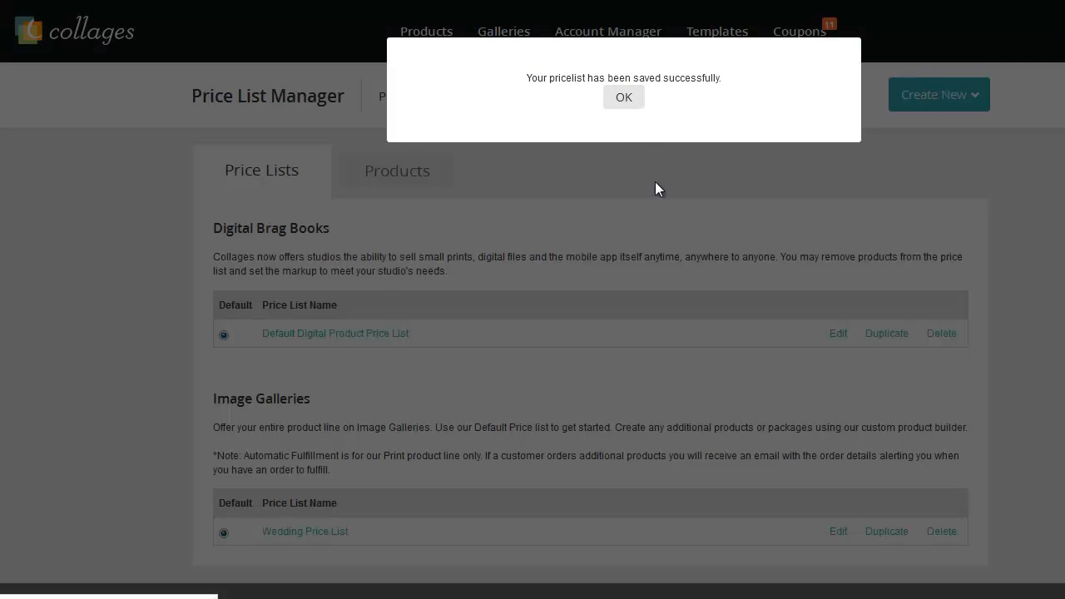
{"action": "left_click", "coordinate": [628, 98]}
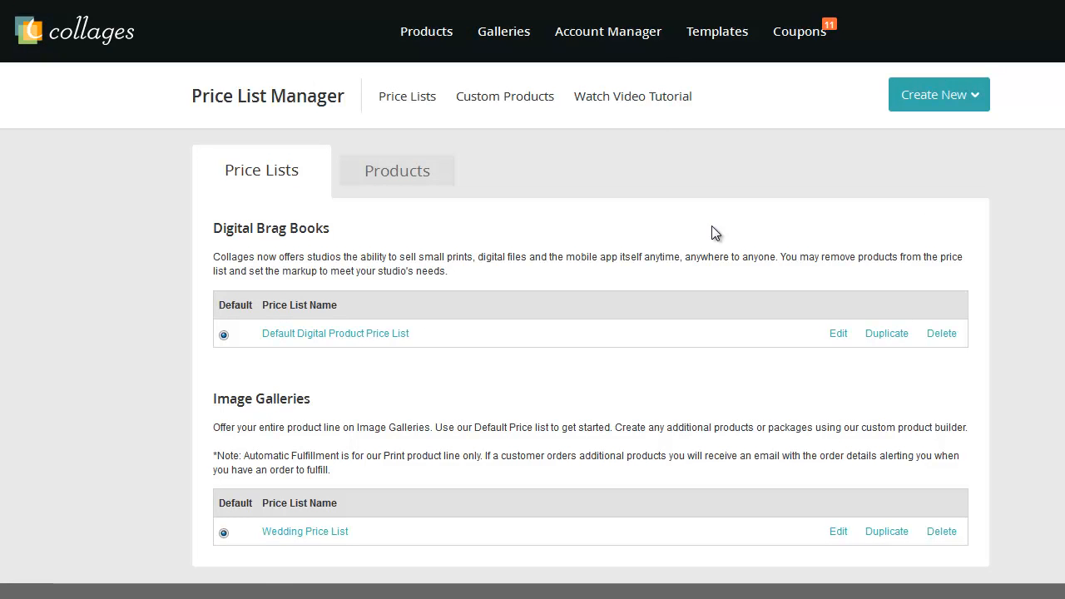
{"action": "scroll", "coordinate": [713, 229], "scroll_direction": "down", "scroll_amount": 1}
{"action": "scroll", "coordinate": [713, 226], "scroll_direction": "down", "scroll_amount": 1}
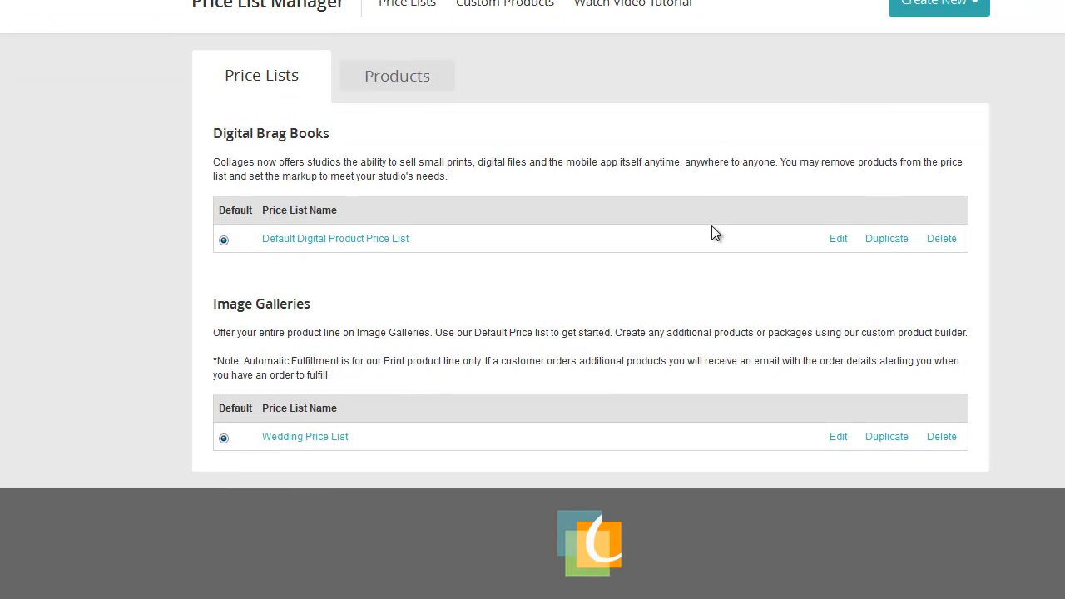